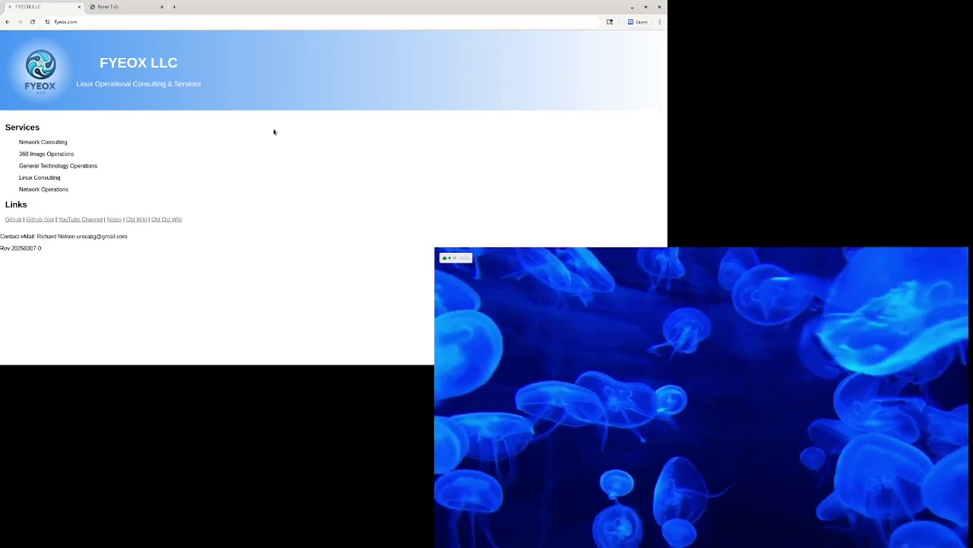
{"action": "left_click", "coordinate": [127, 8]}
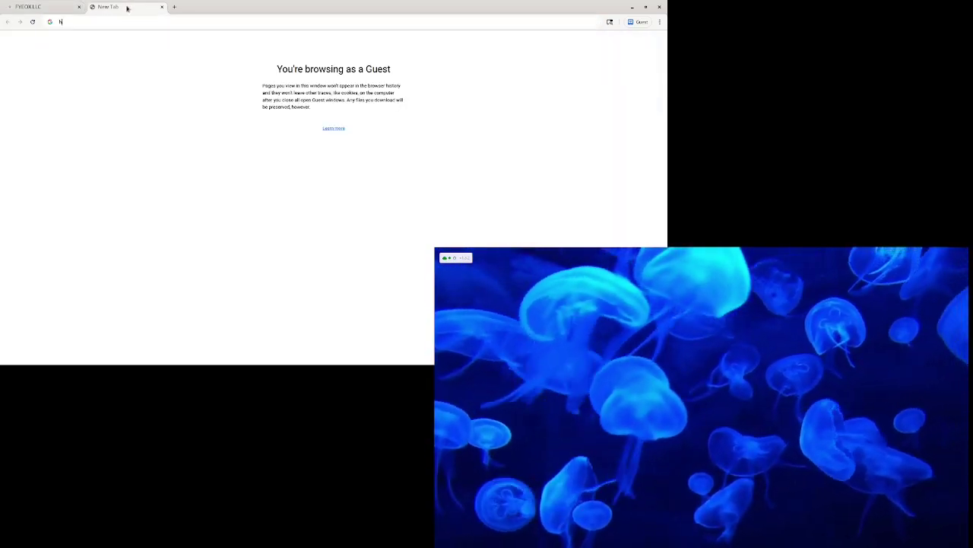
{"action": "type", "text": "https:"}
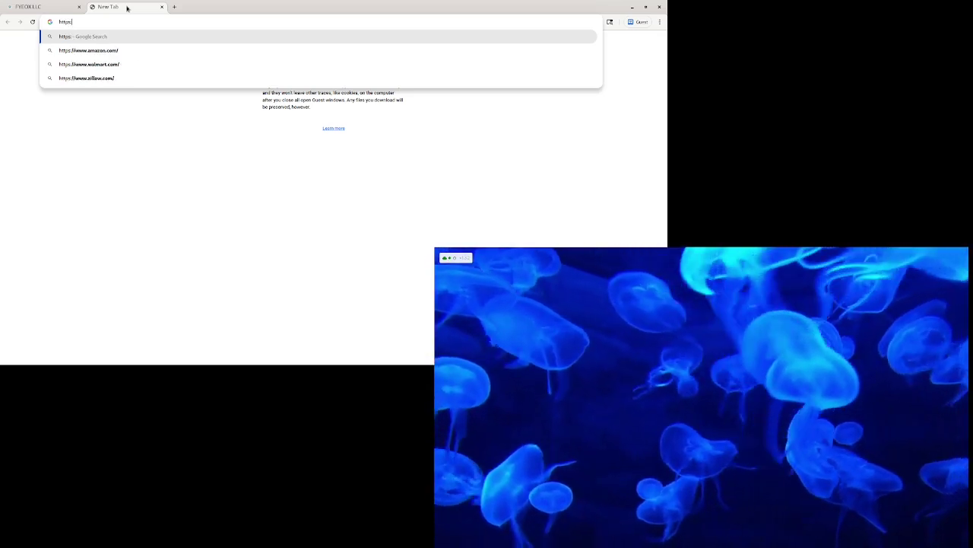
{"action": "type", "text": "//cast"}
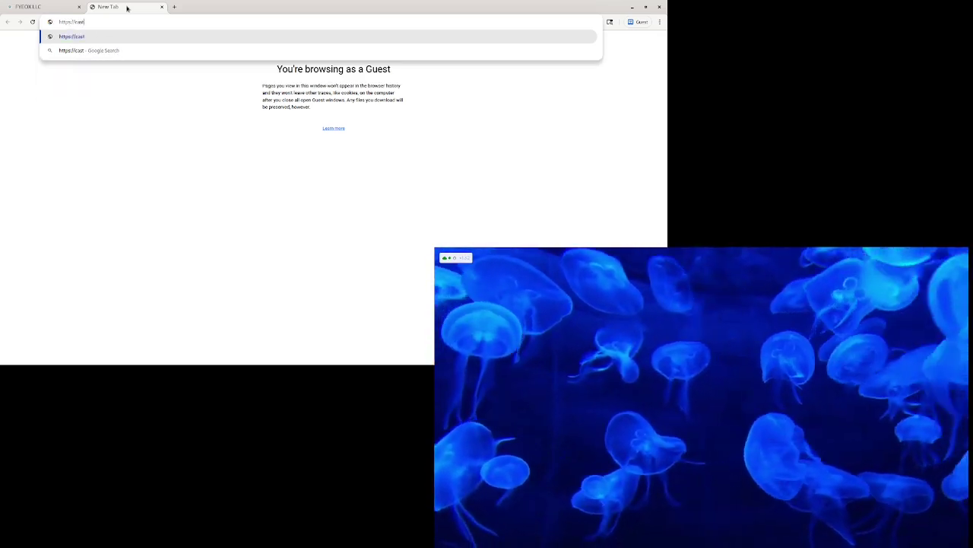
{"action": "type", "text": ":8443"}
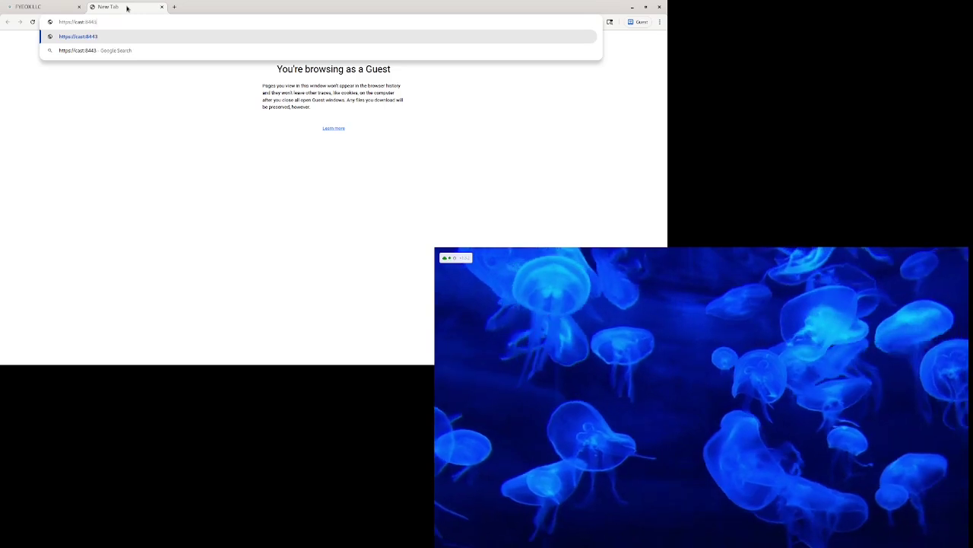
{"action": "key", "text": "Return"}
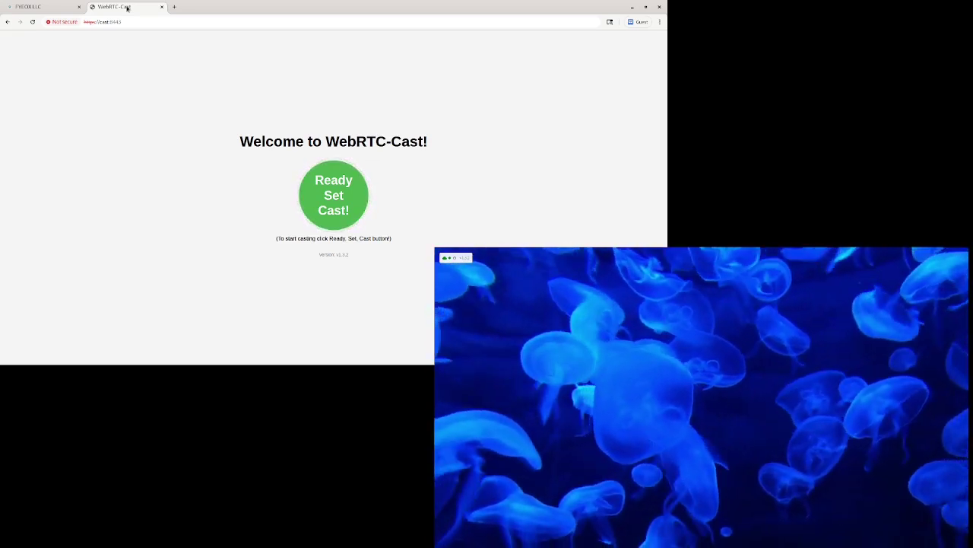
- Go to the cast server's /setup page and log in with the setup password
{"action": "left_click", "coordinate": [134, 18]}
{"action": "left_click", "coordinate": [135, 18]}
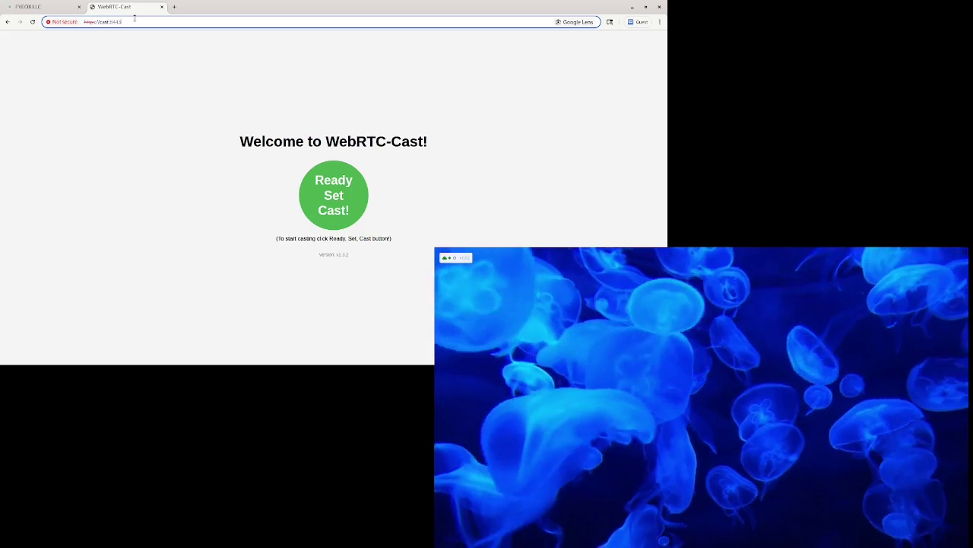
{"action": "type", "text": "/setup"}
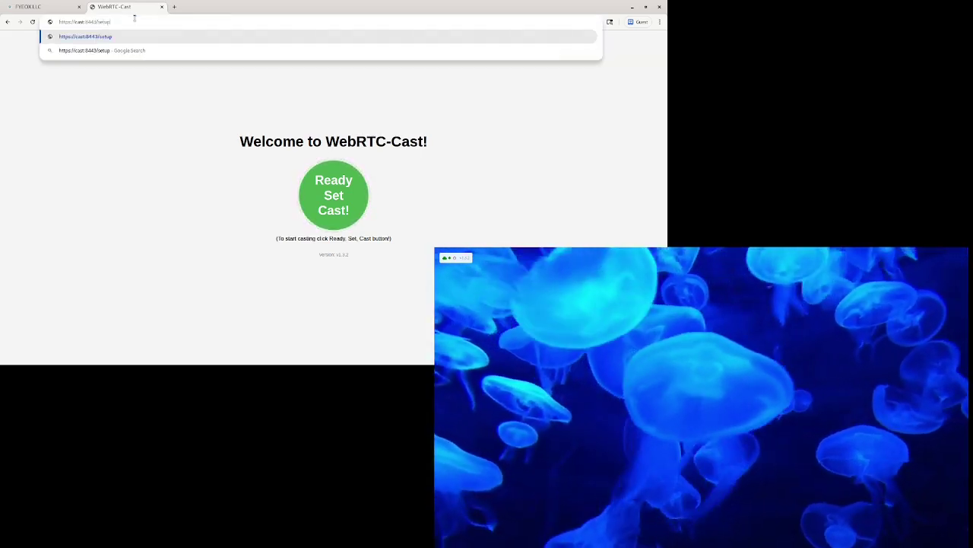
{"action": "key", "text": "Return"}
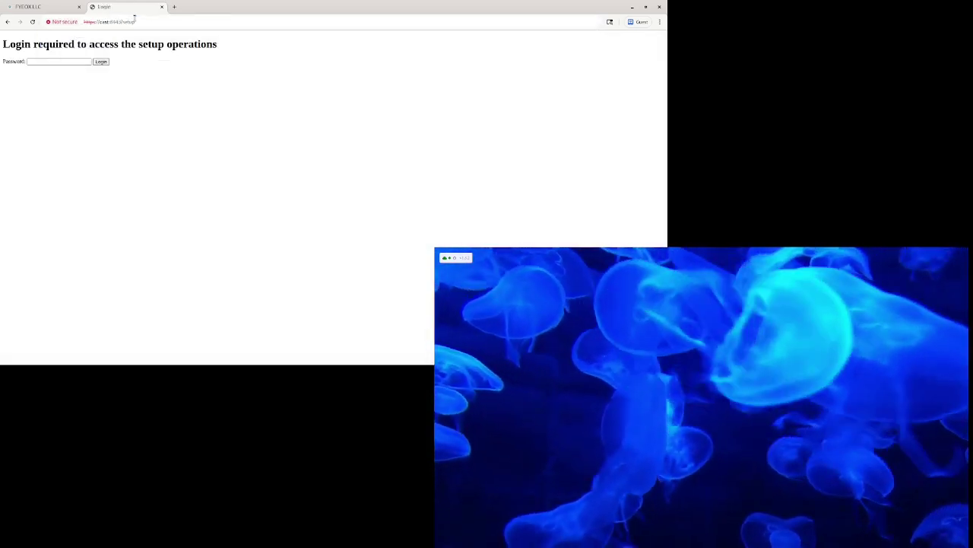
{"action": "left_click", "coordinate": [72, 60]}
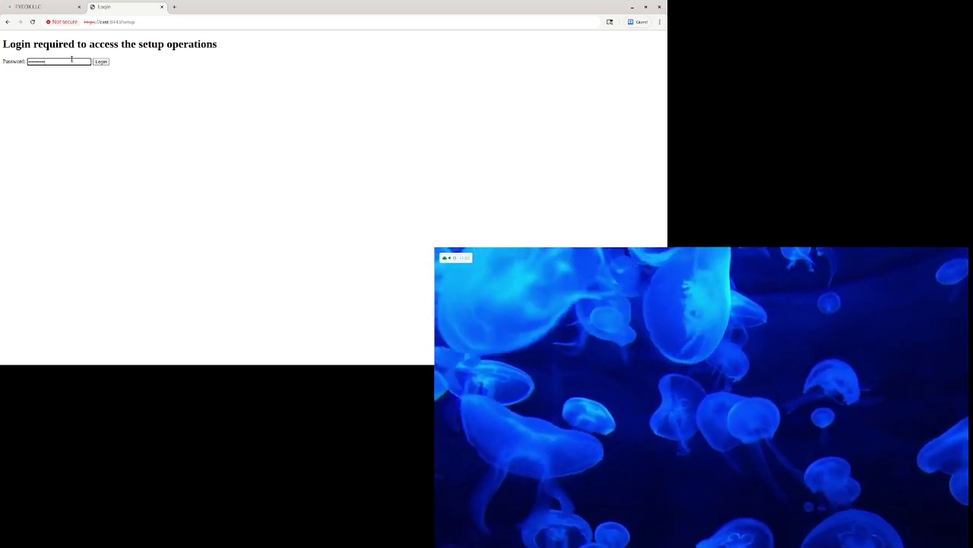
{"action": "key", "text": "Return"}
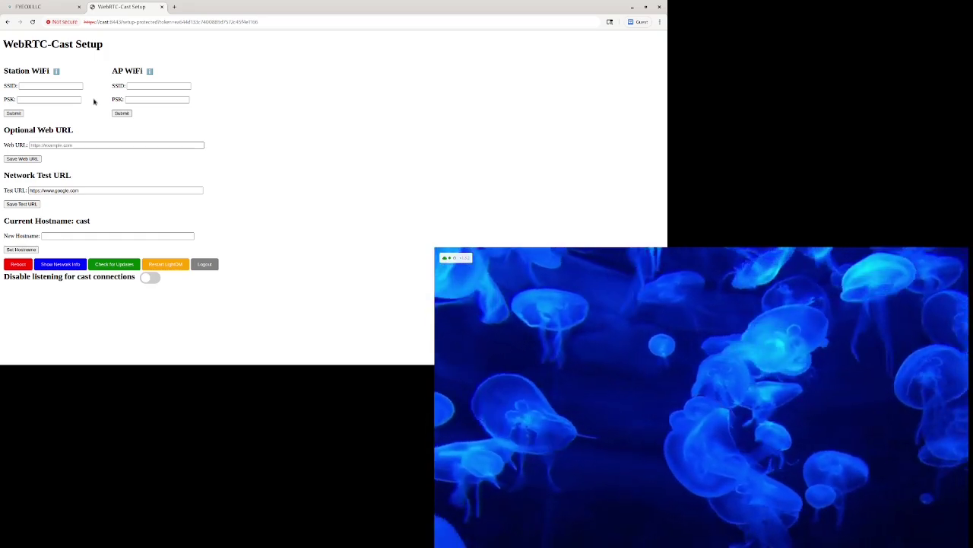
{"action": "left_click", "coordinate": [72, 145]}
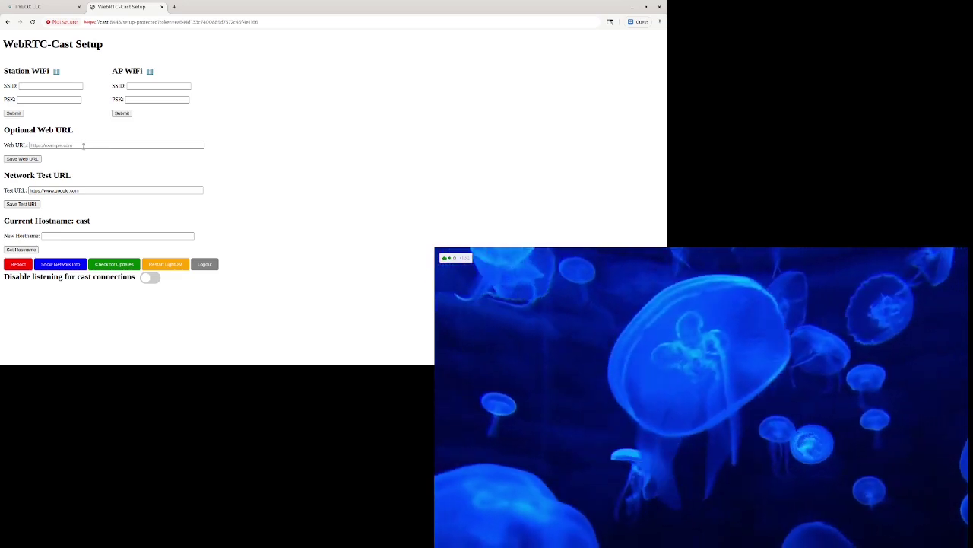
{"action": "left_click", "coordinate": [83, 145]}
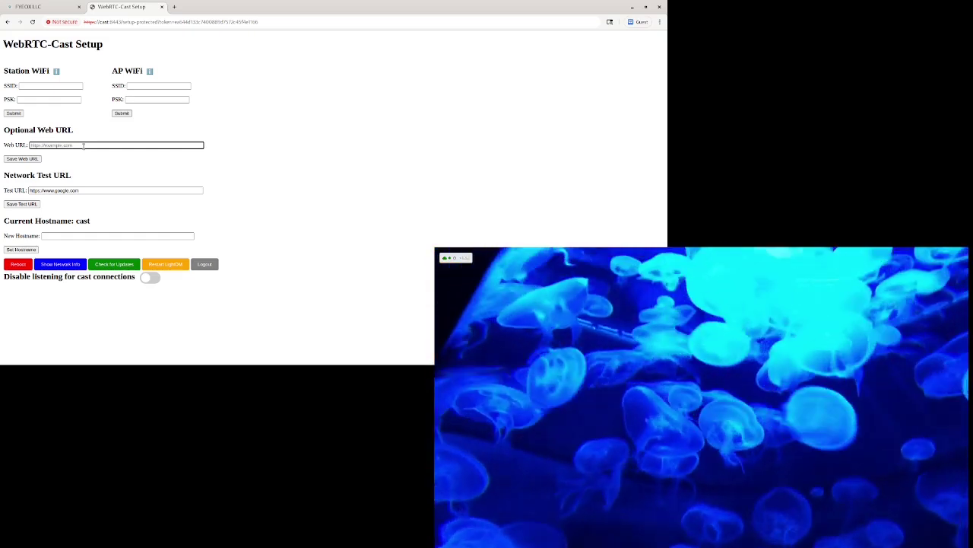
{"action": "type", "text": "http"}
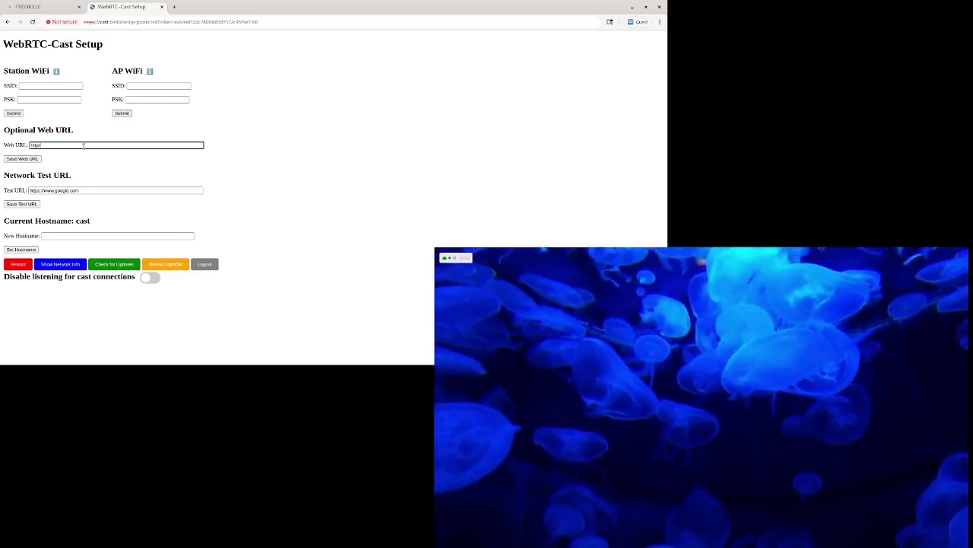
{"action": "type", "text": "s://fyeox.com"}
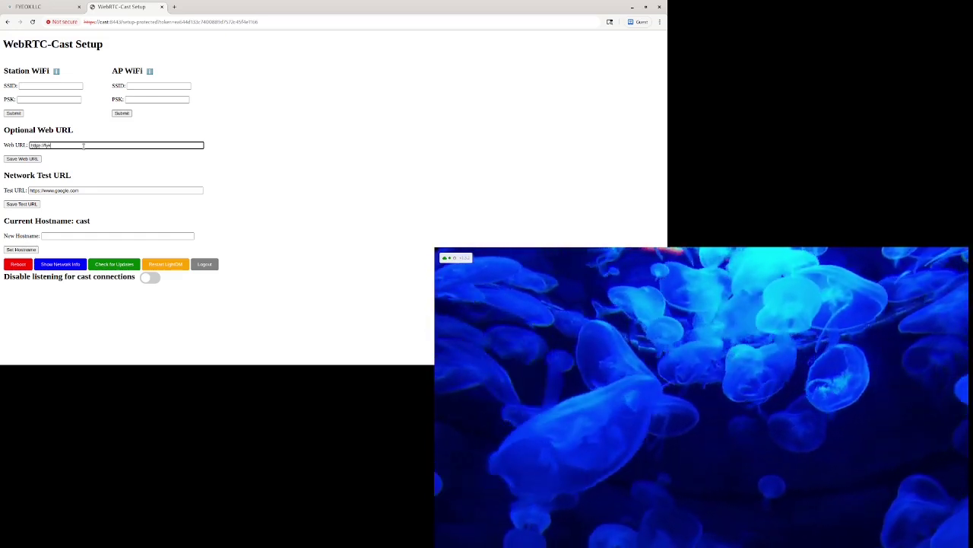
{"action": "left_click", "coordinate": [13, 159]}
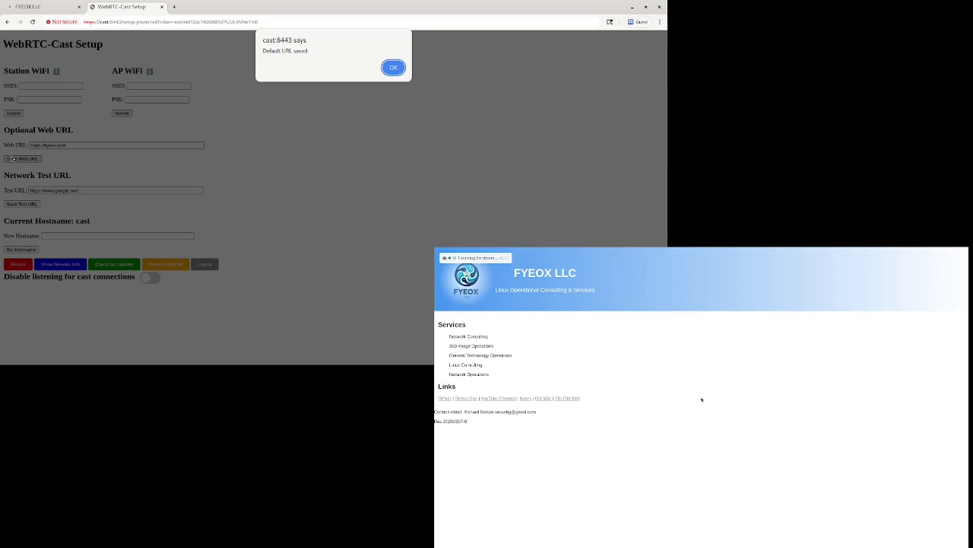
{"action": "left_click", "coordinate": [394, 69]}
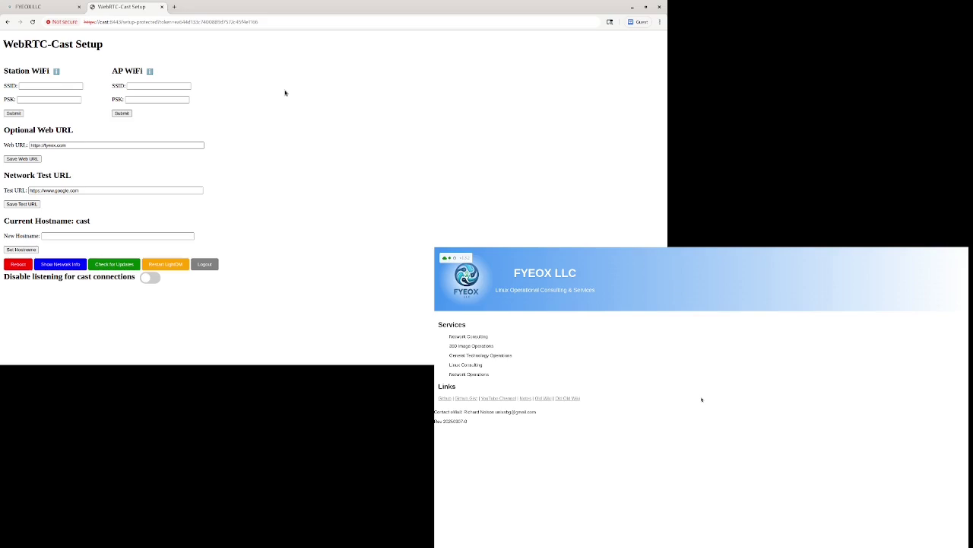
- Clear the Optional Web URL, save the empty value and dismiss the confirmation
{"action": "left_click_drag", "start_coordinate": [120, 145], "coordinate": [1, 141]}
{"action": "key", "text": "BackSpace"}
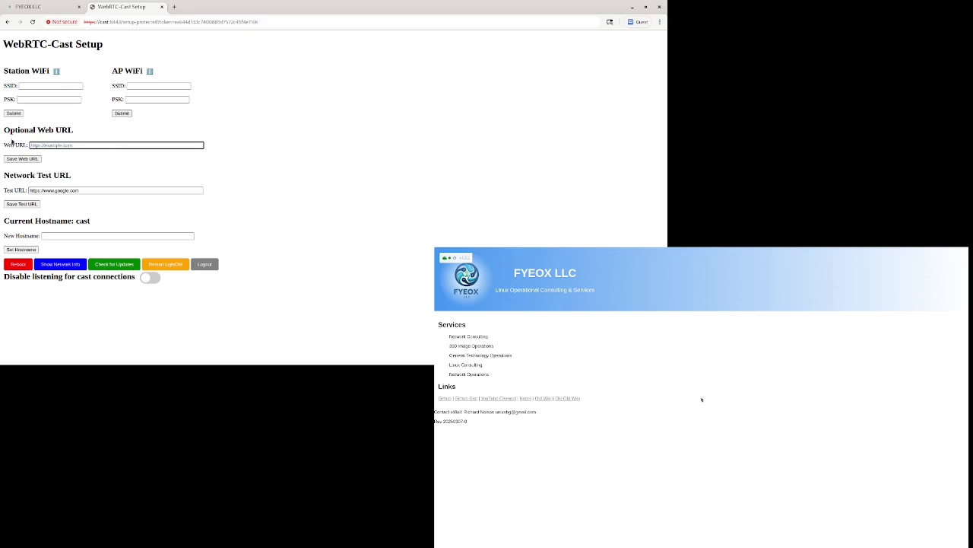
{"action": "left_click", "coordinate": [21, 159]}
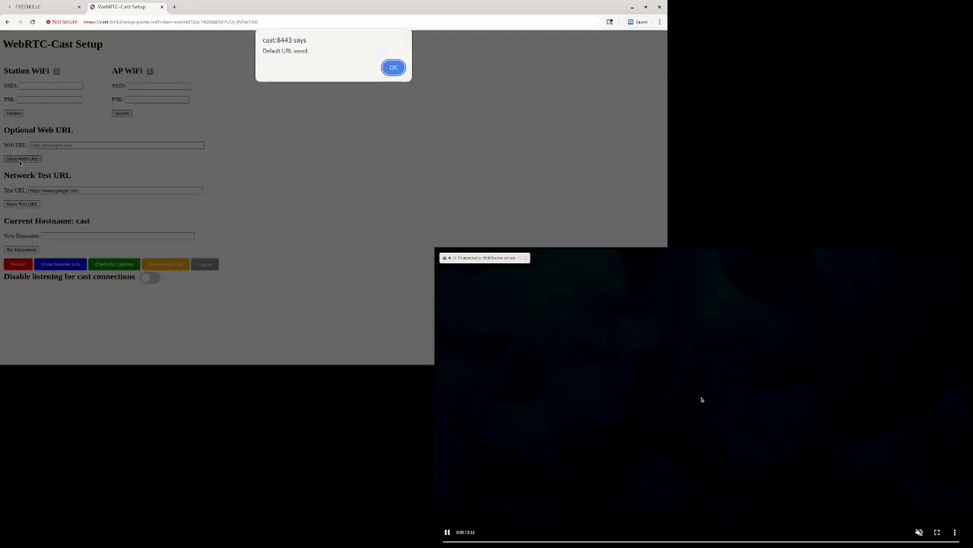
{"action": "left_click", "coordinate": [388, 69]}
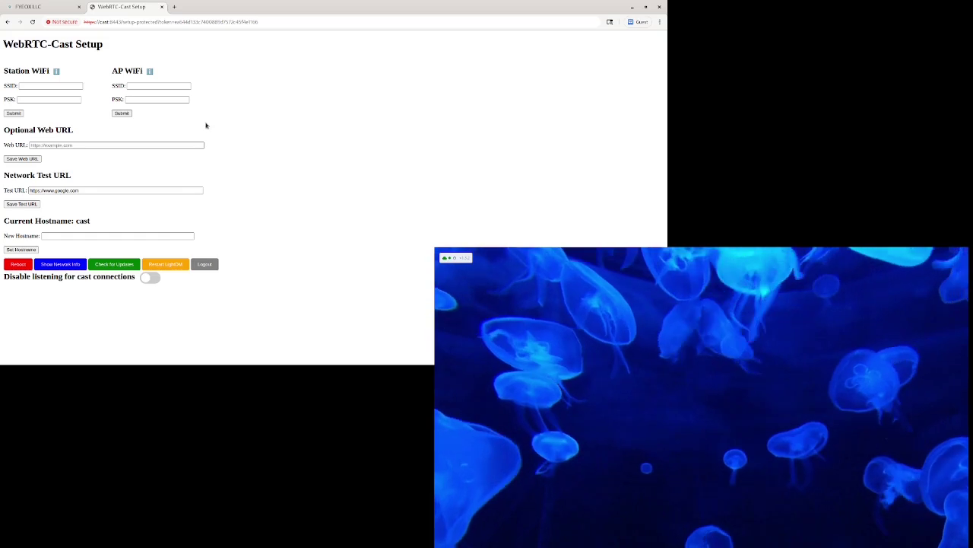
{"action": "key", "text": "ctrl+t"}
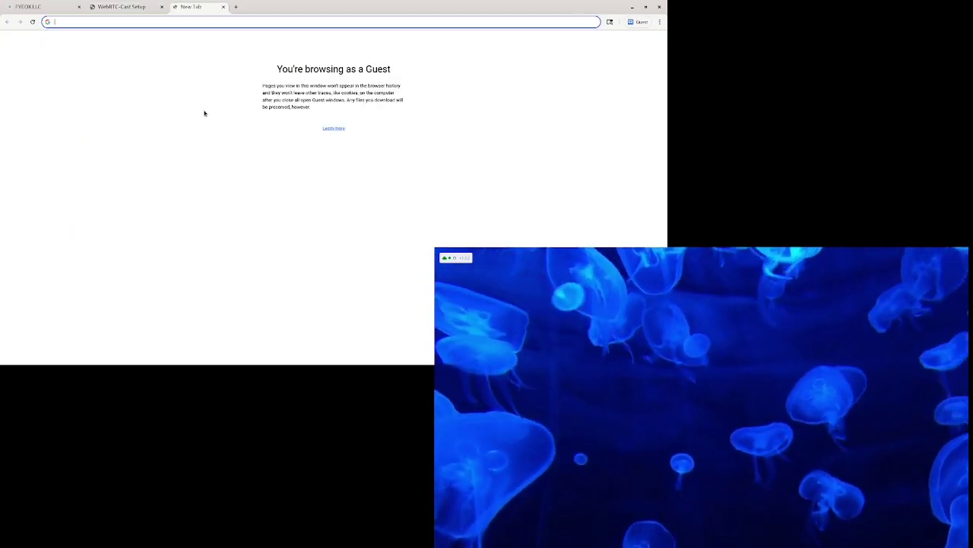
{"action": "type", "text": "h"}
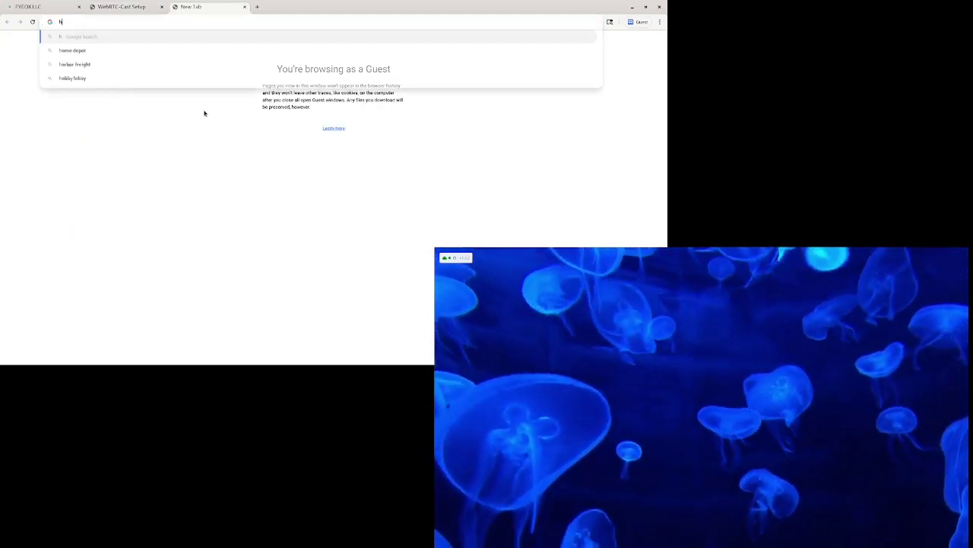
{"action": "type", "text": "ttps://c"}
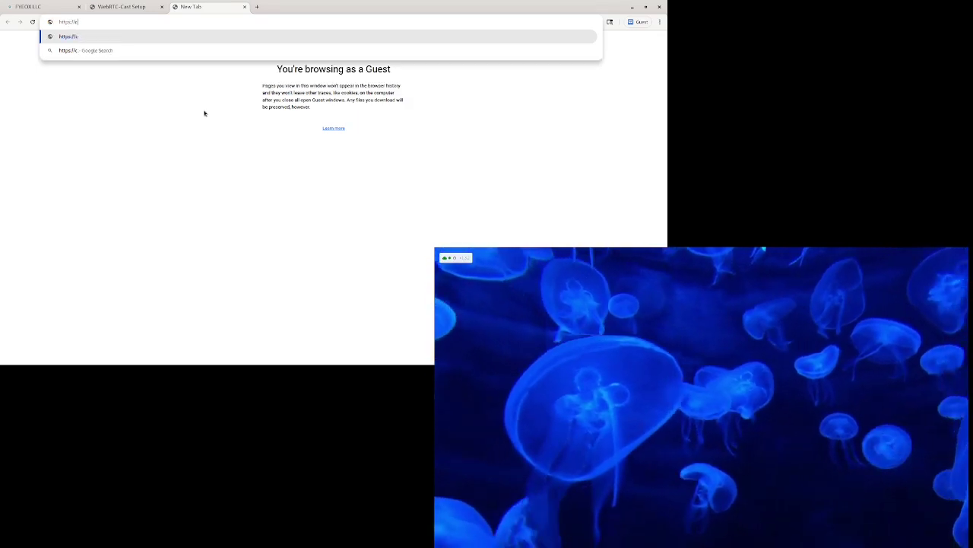
{"action": "type", "text": "ast:8443"}
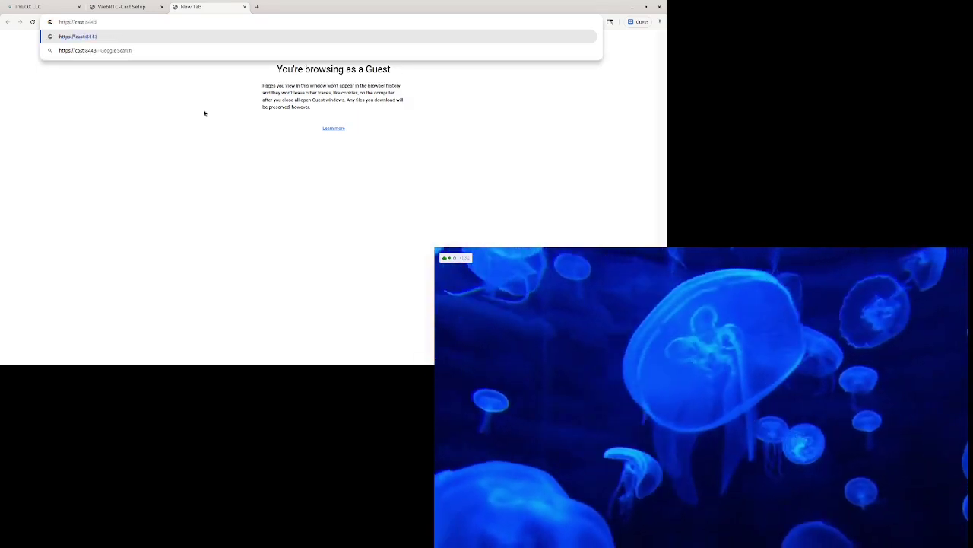
{"action": "key", "text": "Return"}
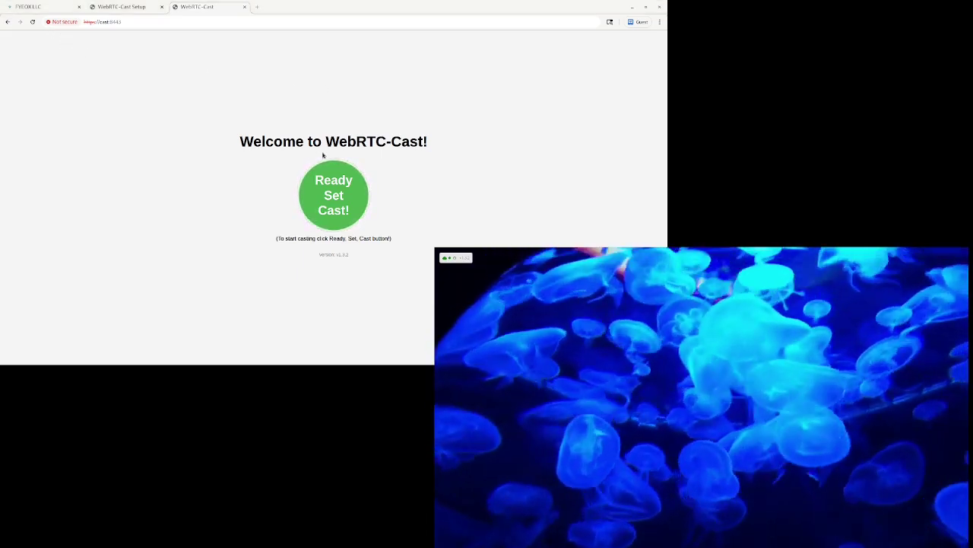
- Disable listening for cast connections on the setup page, and reload the cast welcome page to check the effect
{"action": "left_click", "coordinate": [134, 7]}
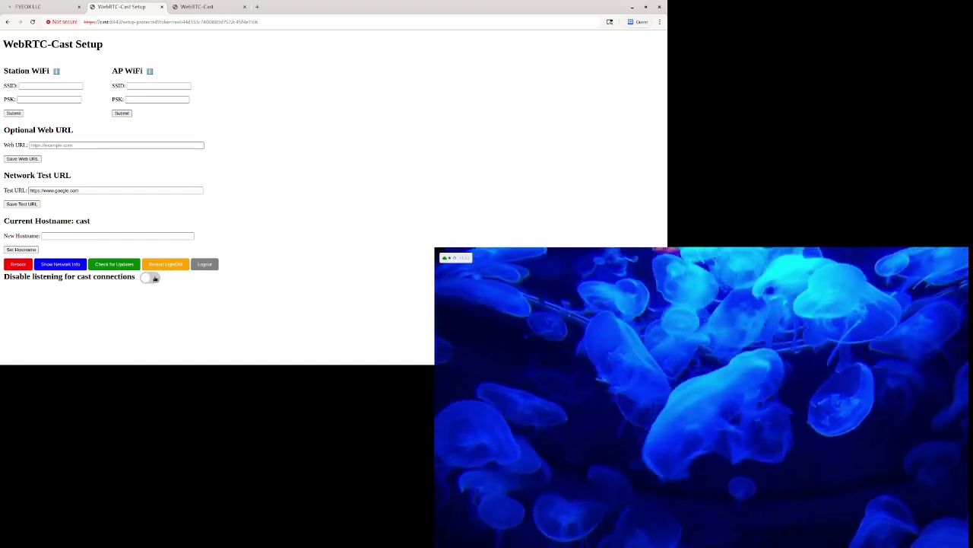
{"action": "left_click", "coordinate": [155, 279]}
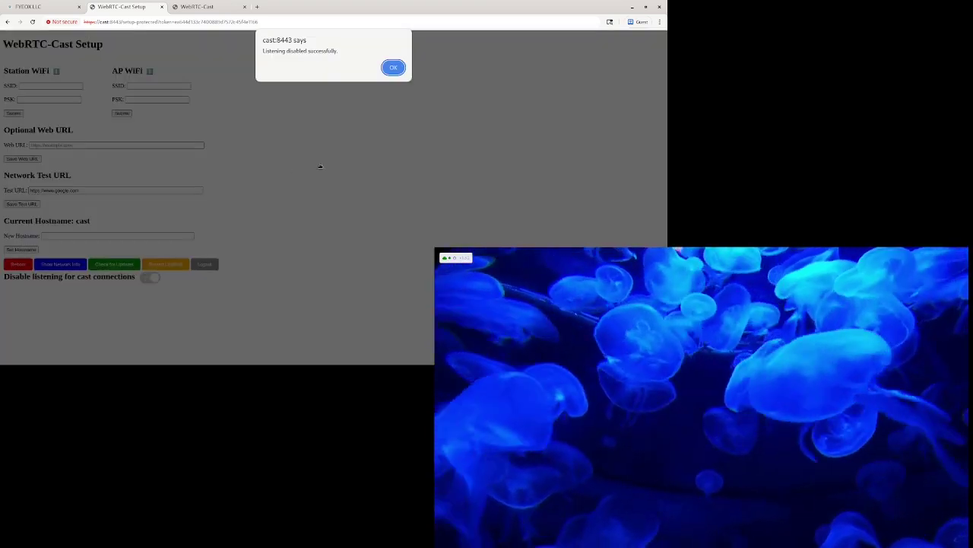
{"action": "left_click", "coordinate": [393, 68]}
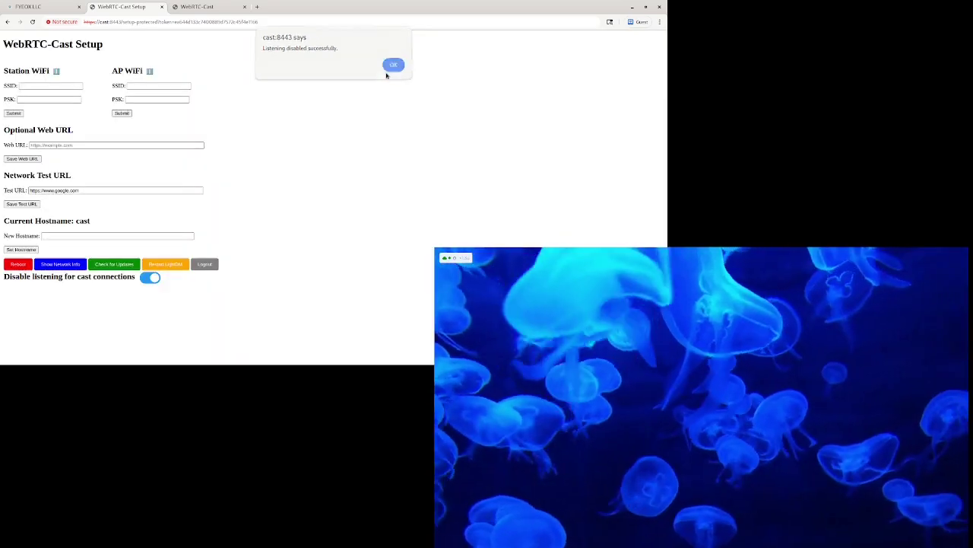
{"action": "left_click", "coordinate": [220, 9]}
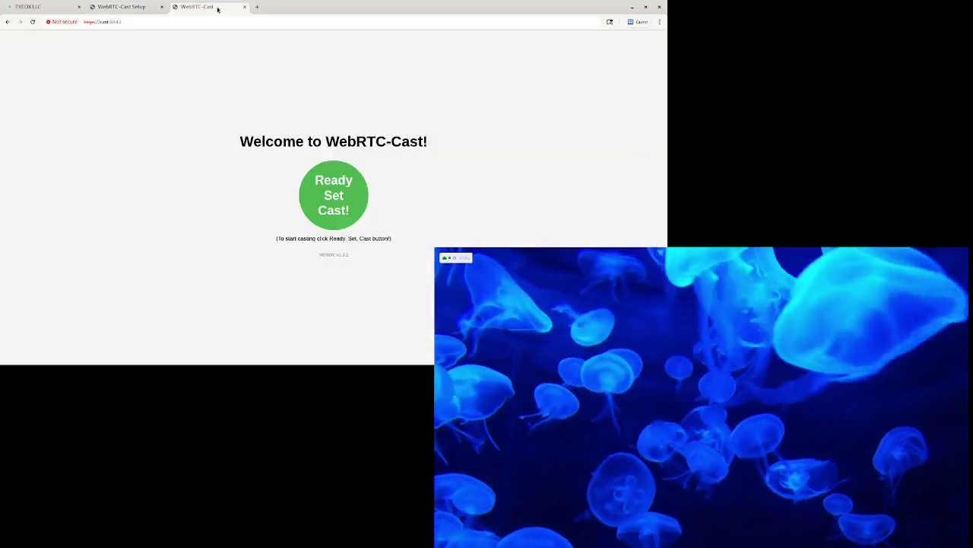
{"action": "left_click", "coordinate": [32, 22]}
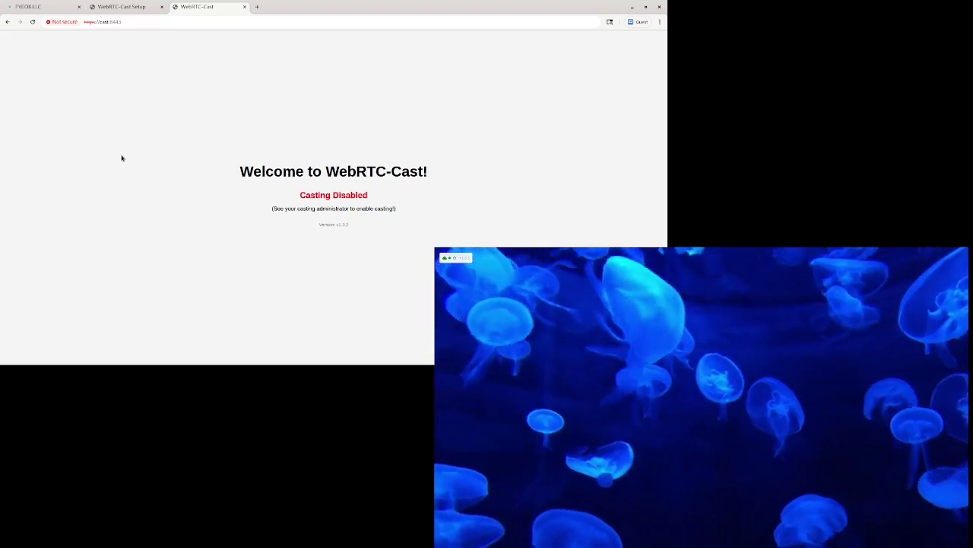
- Re-enable listening for cast connections, and check the reloaded cast welcome page before returning to the setup page
{"action": "left_click", "coordinate": [107, 7]}
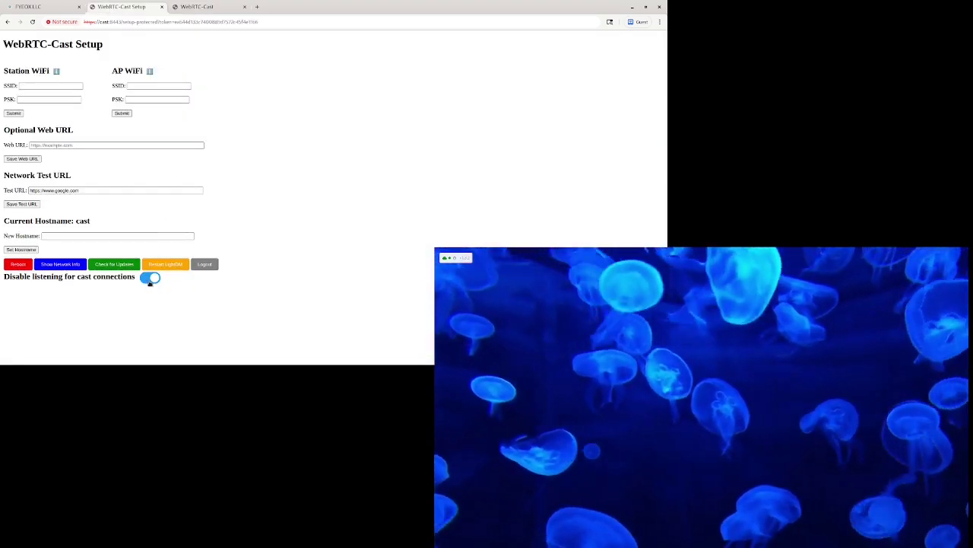
{"action": "left_click", "coordinate": [150, 278]}
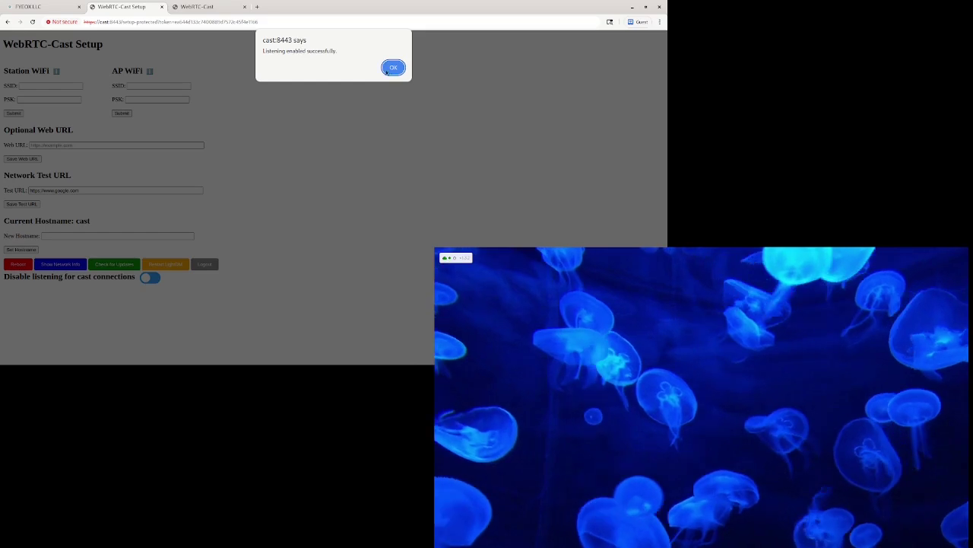
{"action": "left_click", "coordinate": [392, 66]}
{"action": "left_click", "coordinate": [224, 9]}
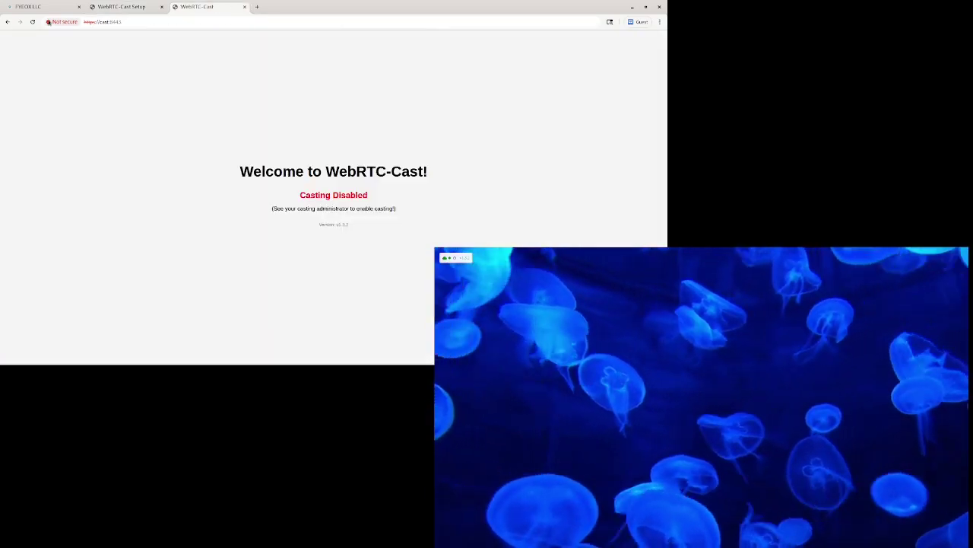
{"action": "left_click", "coordinate": [32, 22]}
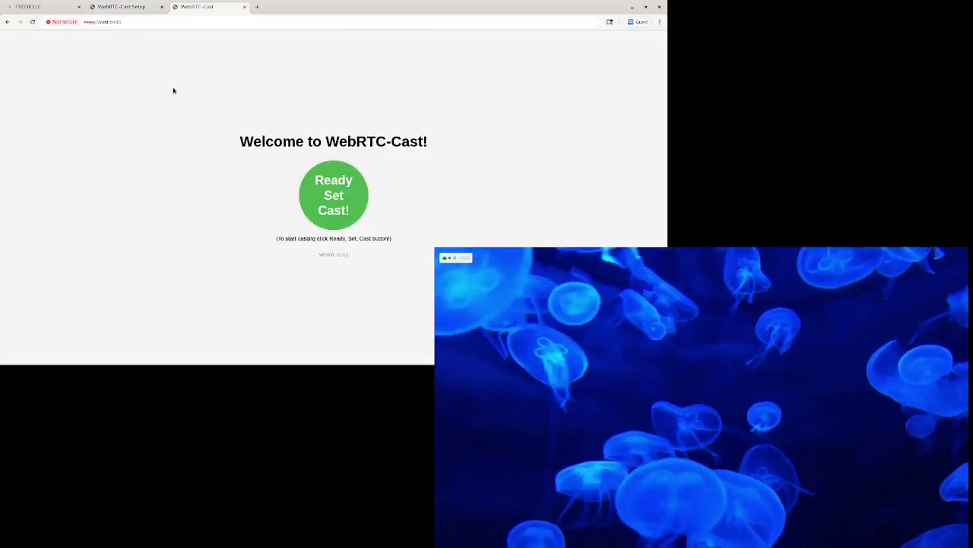
{"action": "left_click", "coordinate": [127, 7]}
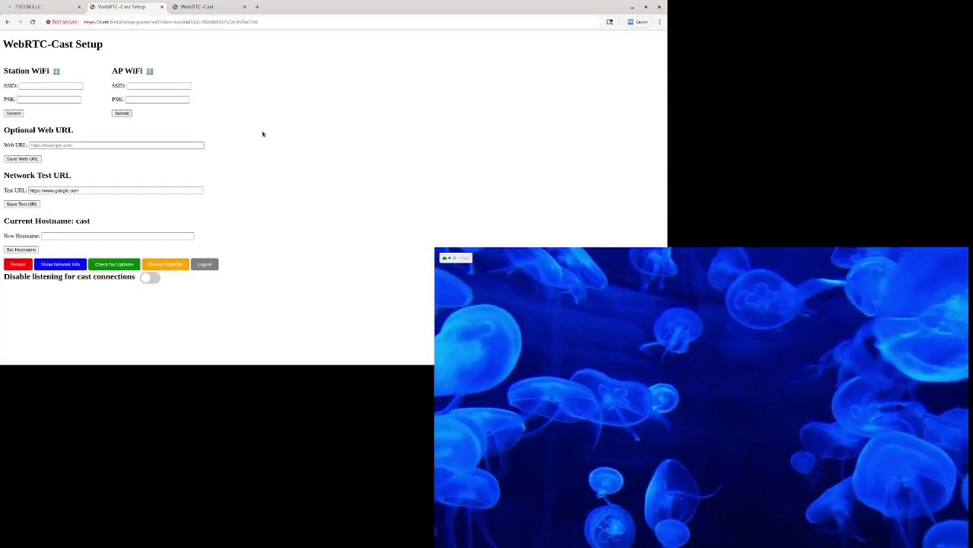